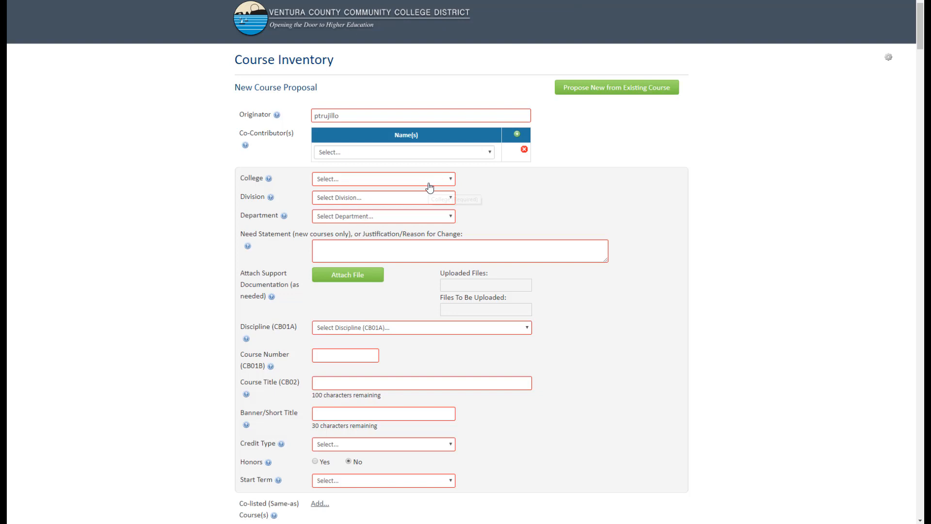
Set the college to Oxnard College, the division to Oxnard Liberal Studies and the department to History (2213).
left_click(359, 179)
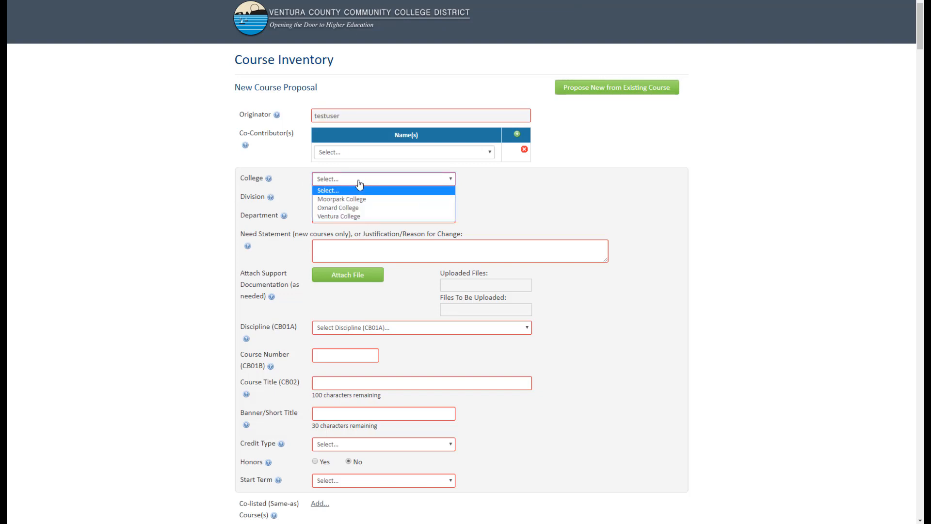
left_click(361, 208)
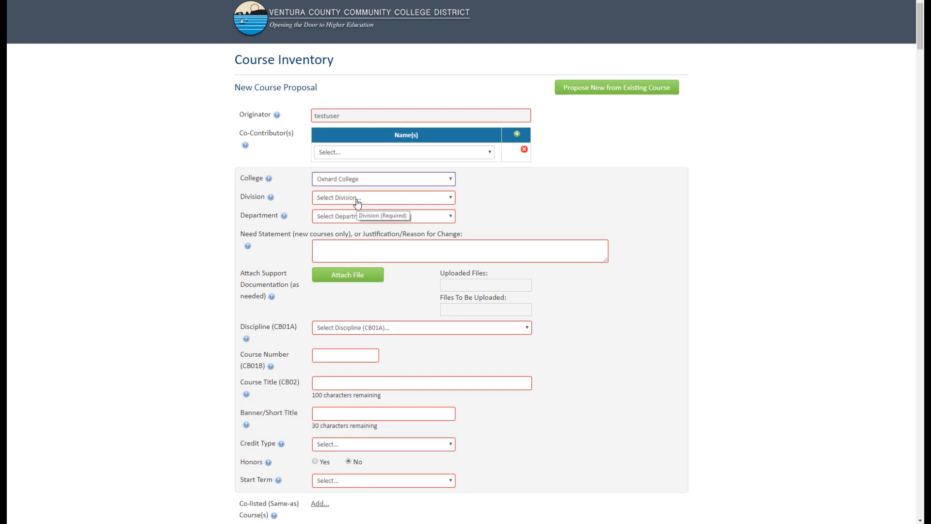
left_click(358, 203)
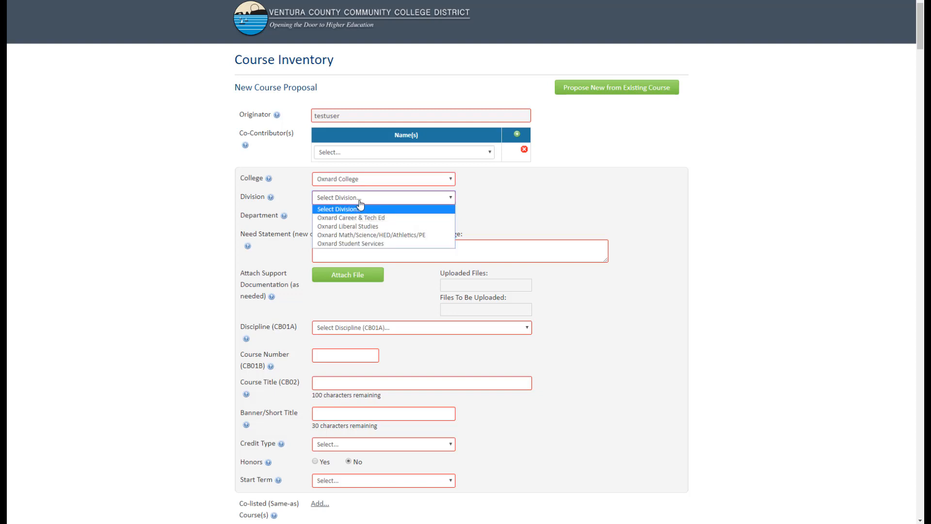
left_click(368, 226)
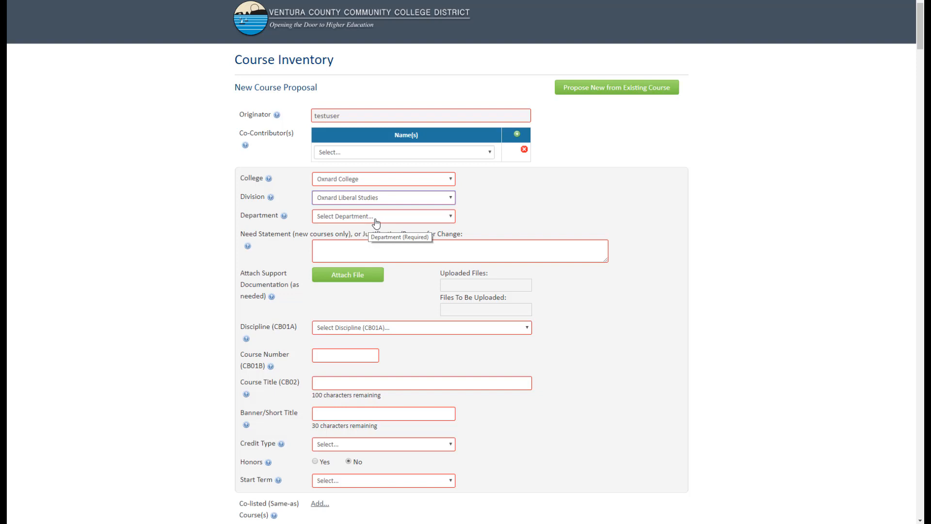
left_click(376, 222)
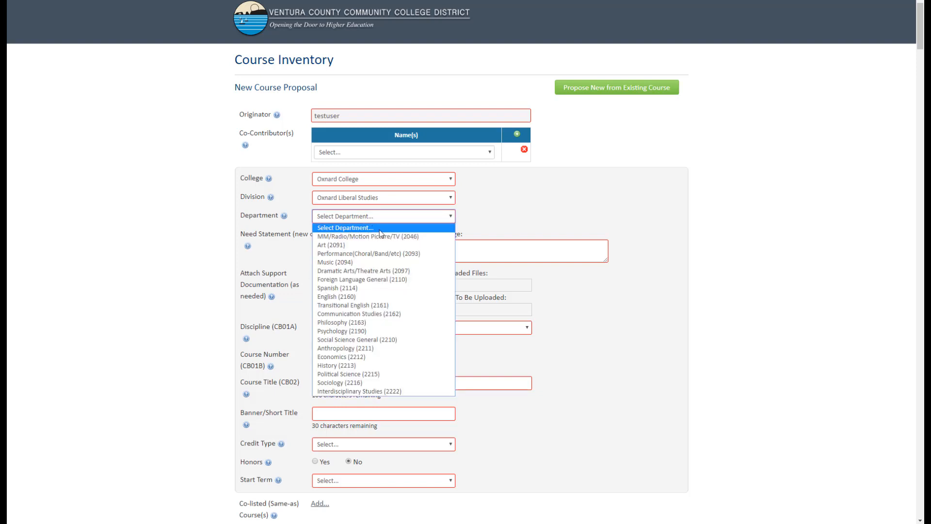
left_click(370, 365)
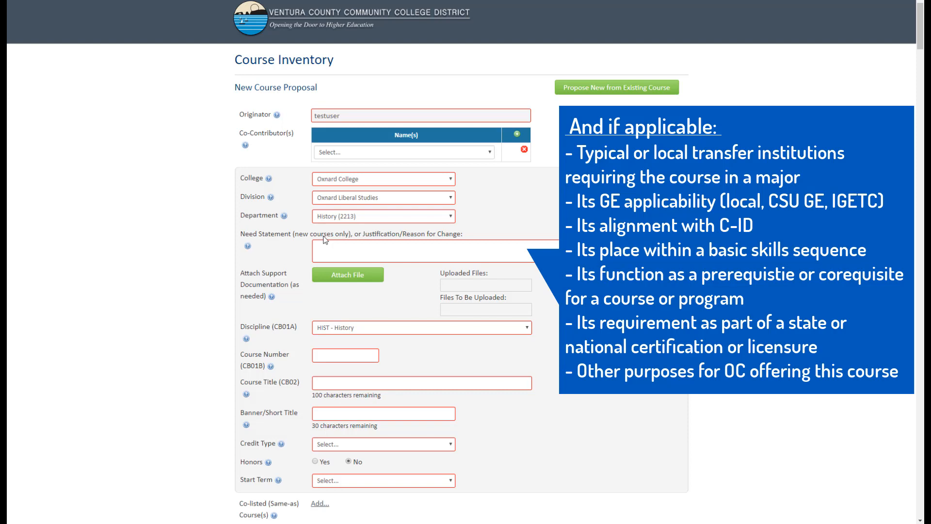
Paste the prepared American history justification into the Need Statement and enlarge its text box to fit the whole text.
scroll(412, 162, "down", 2)
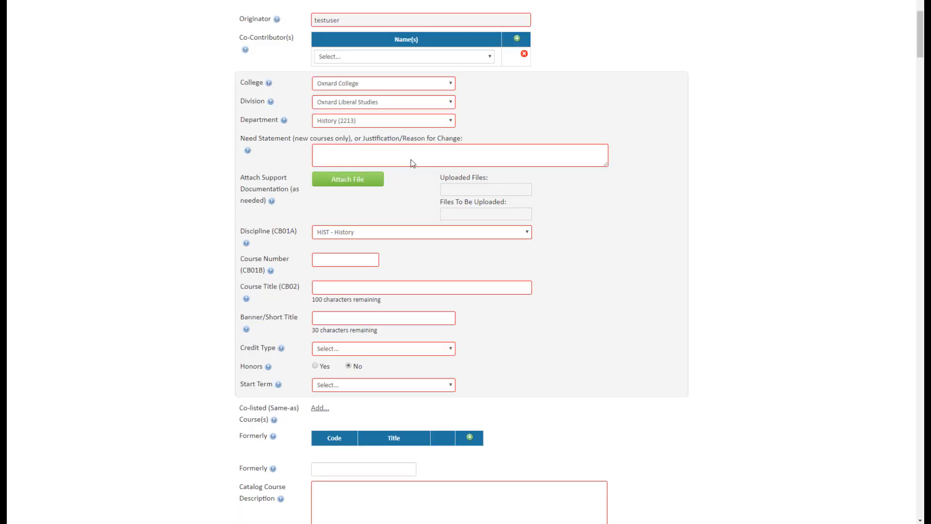
left_click(413, 163)
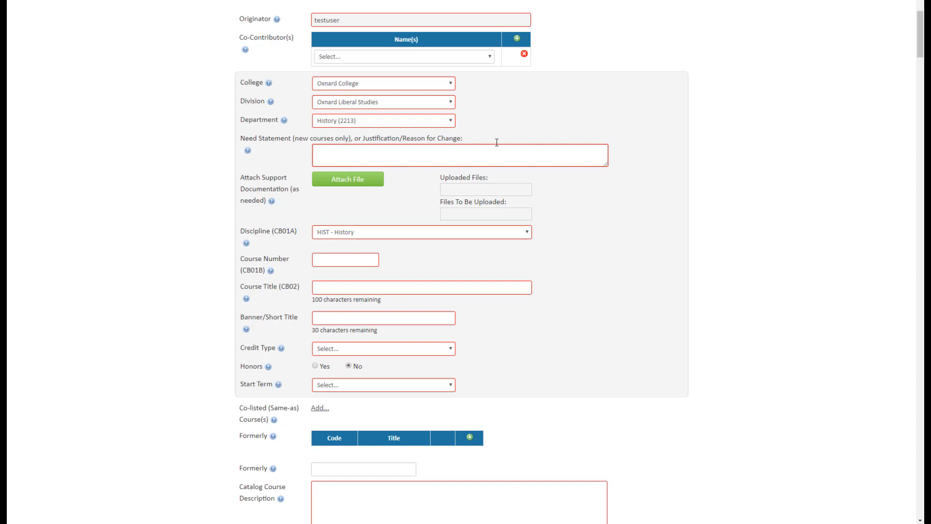
key("ctrl+v")
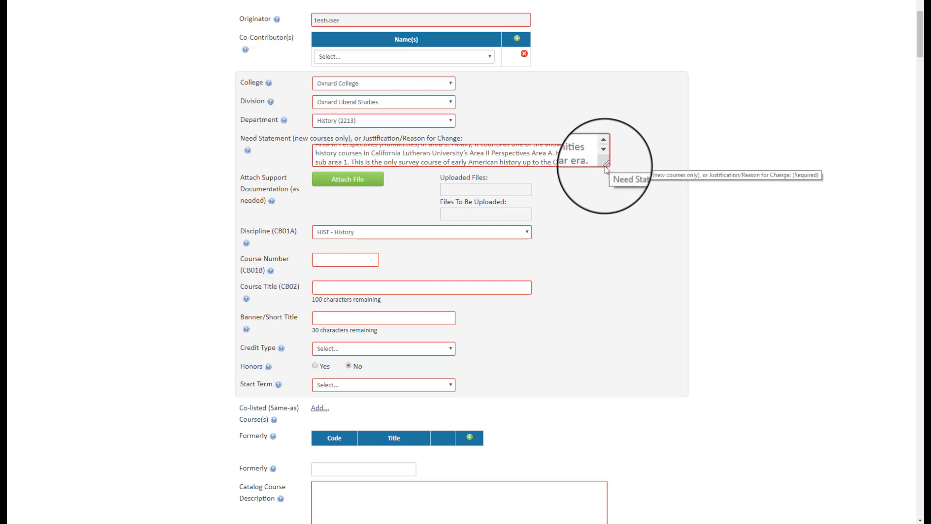
left_click_drag(606, 170, 604, 255)
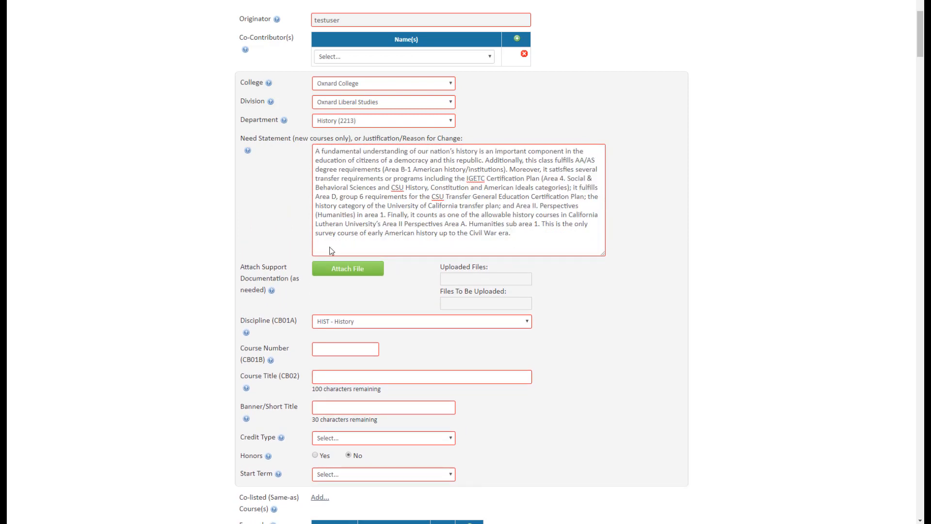
Attach "The COR curriculum reference guide 2017" PDF as support documentation, and remove it again.
scroll(331, 250, "down", 3)
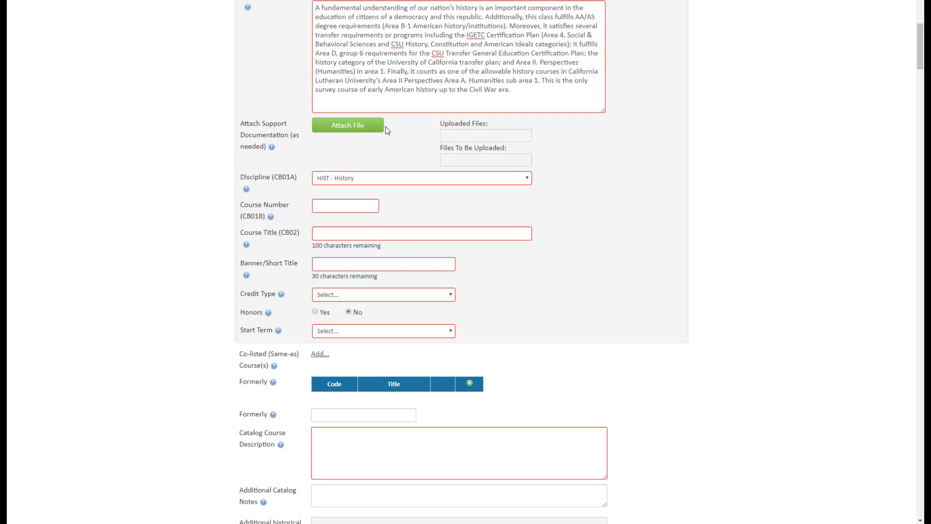
left_click(370, 128)
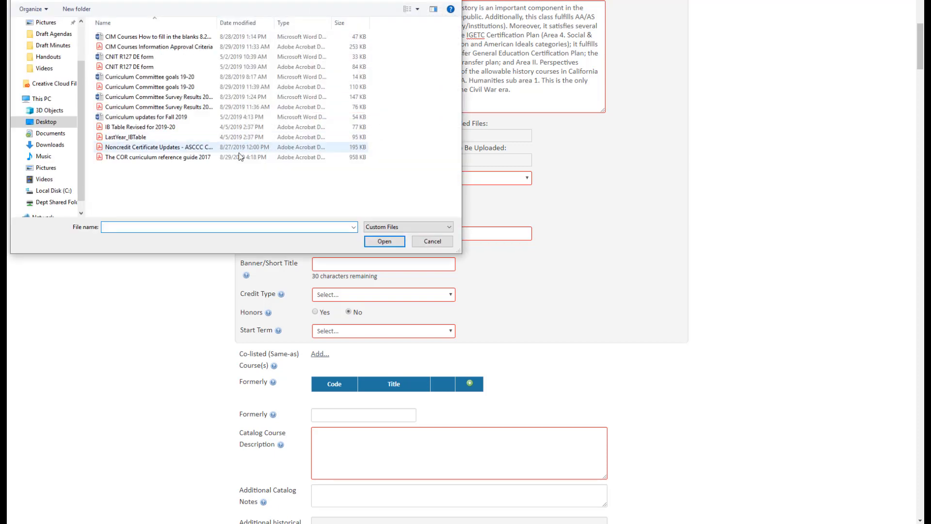
double_click(209, 159)
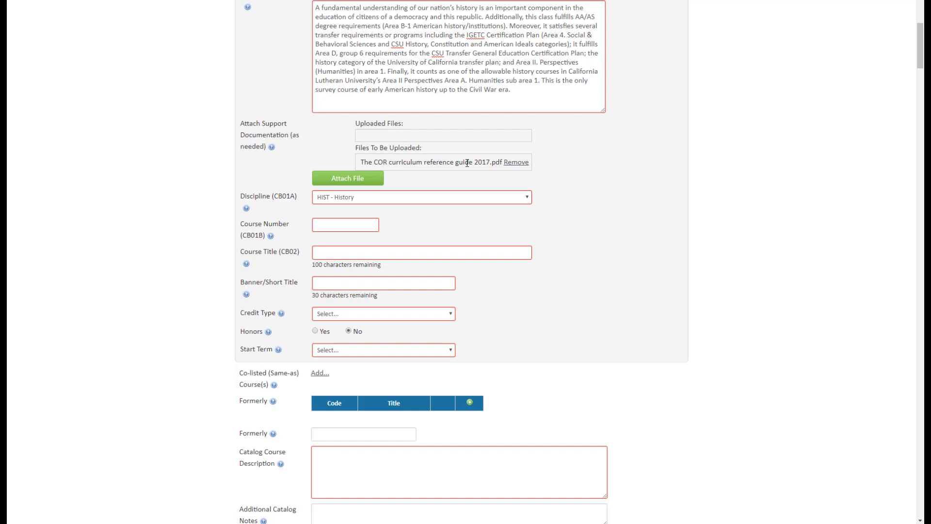
left_click(527, 163)
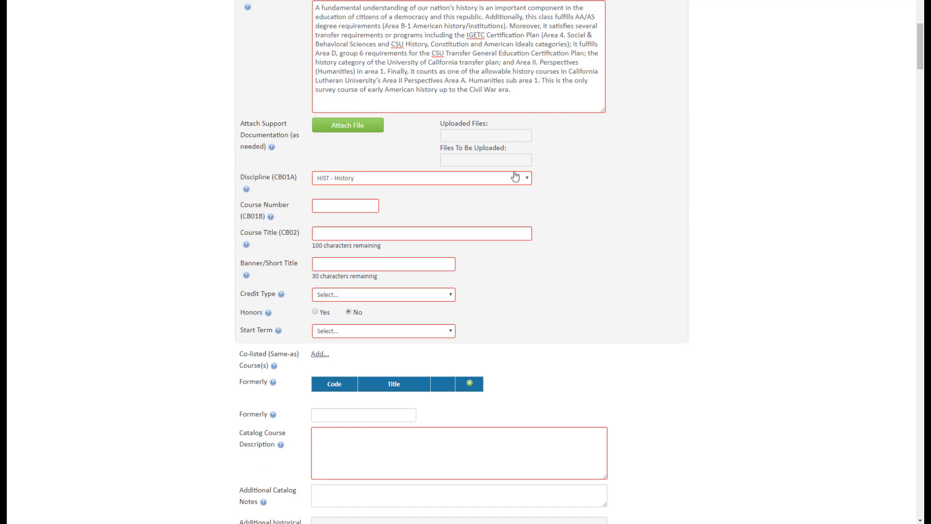
Choose HIST - History as the discipline and enter R131 as the course number.
left_click(489, 178)
left_click(450, 200)
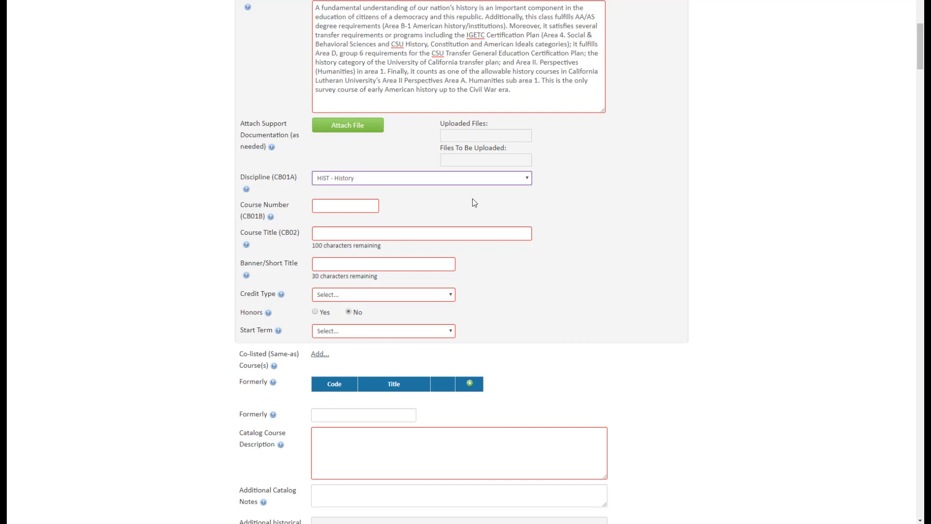
left_click(425, 194)
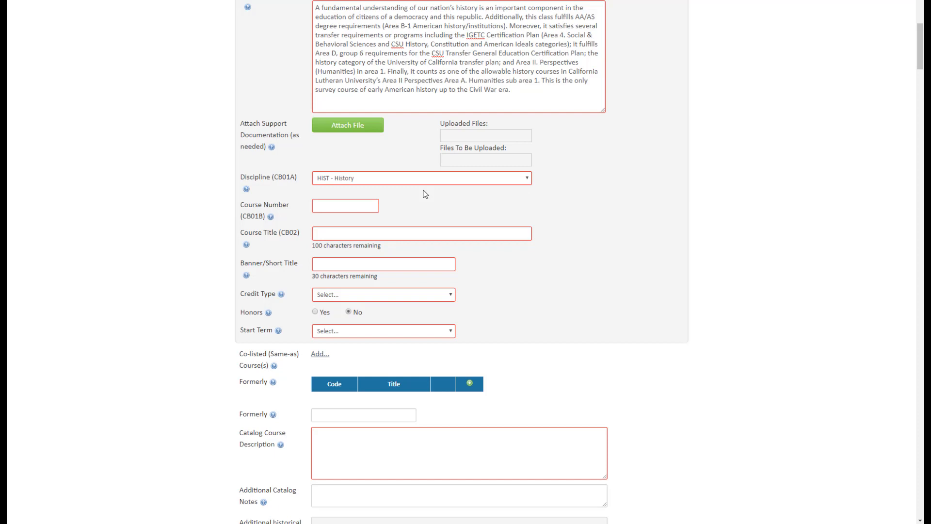
left_click(362, 202)
type("R131")
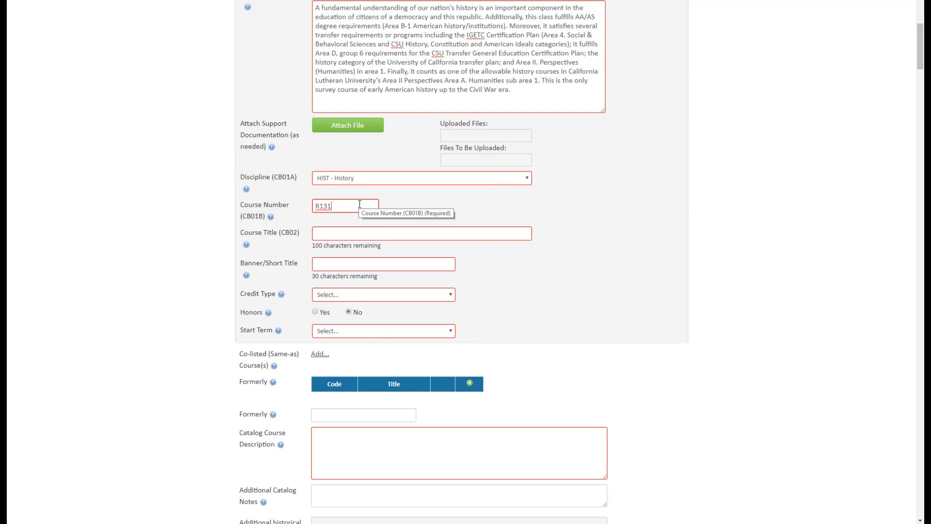
left_click(436, 200)
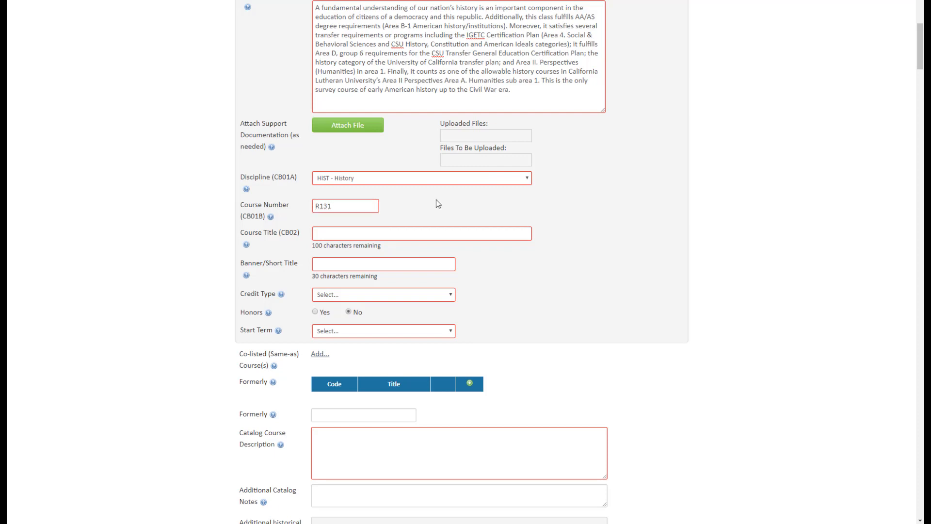
Enter "United States History" as both the course title and the banner/short title.
left_click(353, 231)
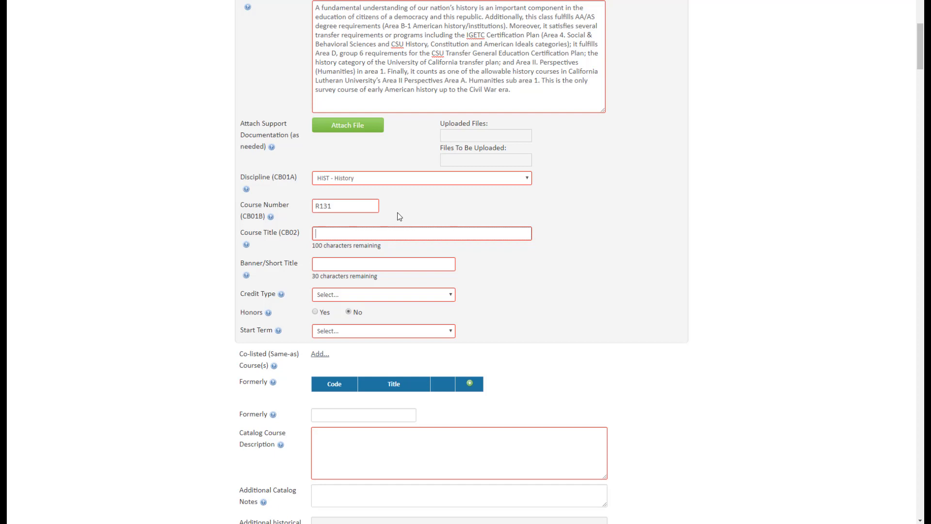
left_click_drag(312, 245, 383, 246)
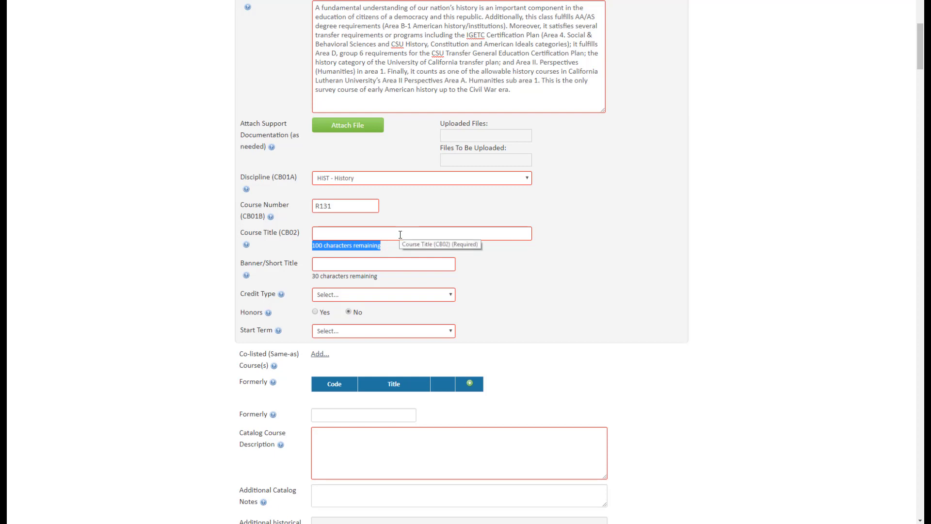
left_click(372, 234)
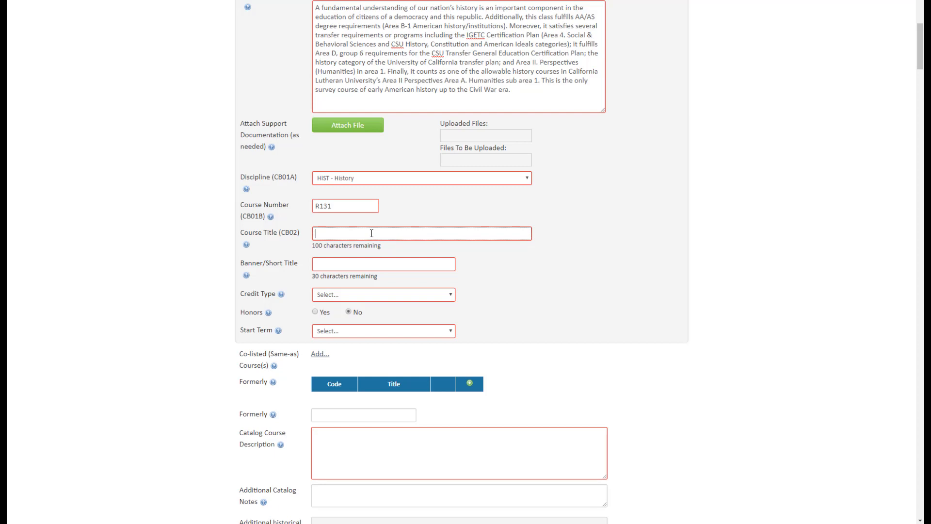
type("United States History")
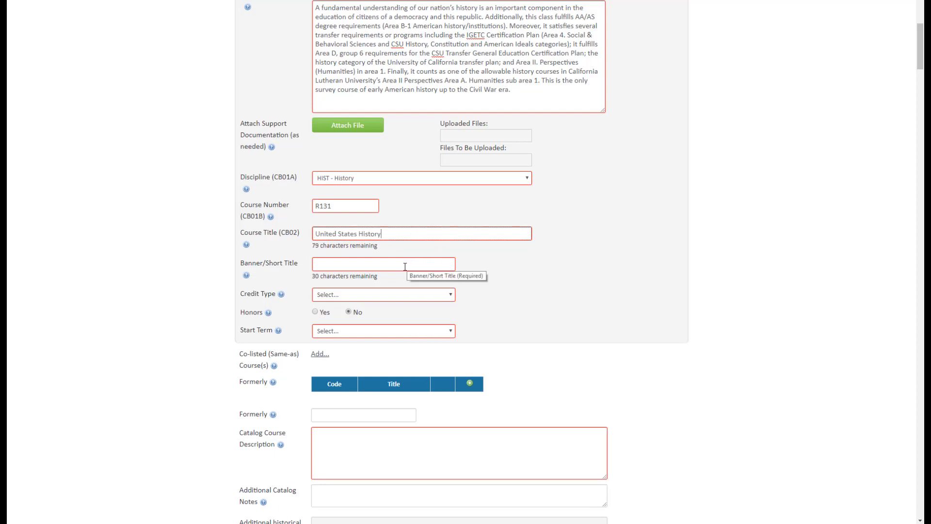
left_click(389, 265)
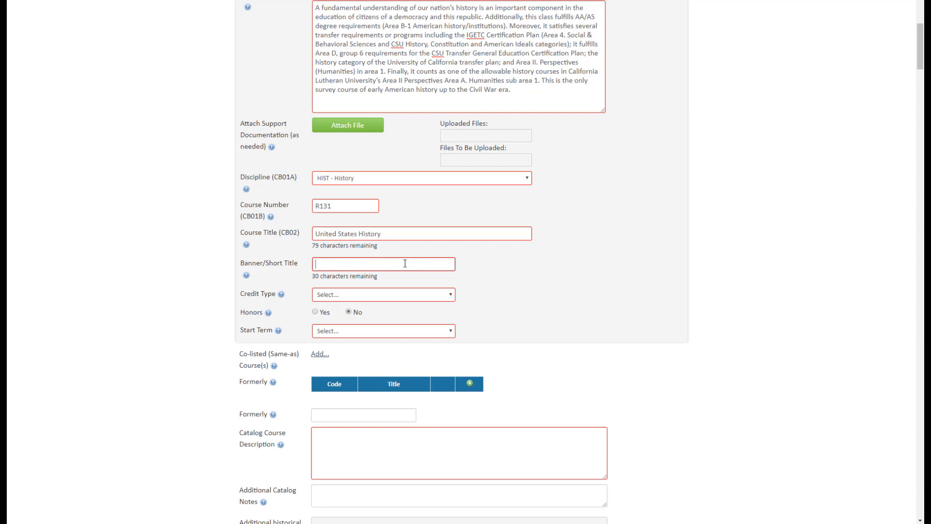
type("United States History")
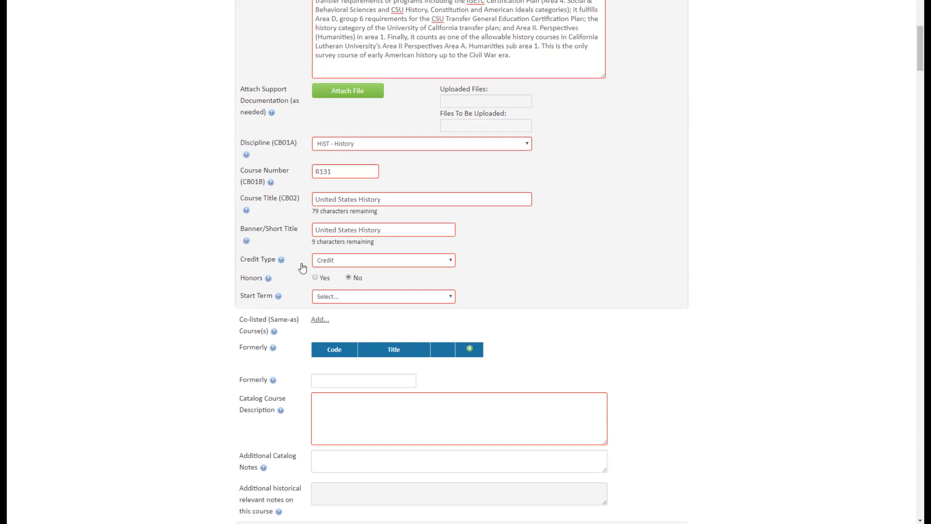
Set the course's credit type to Credit.
scroll(302, 266, "down", 4)
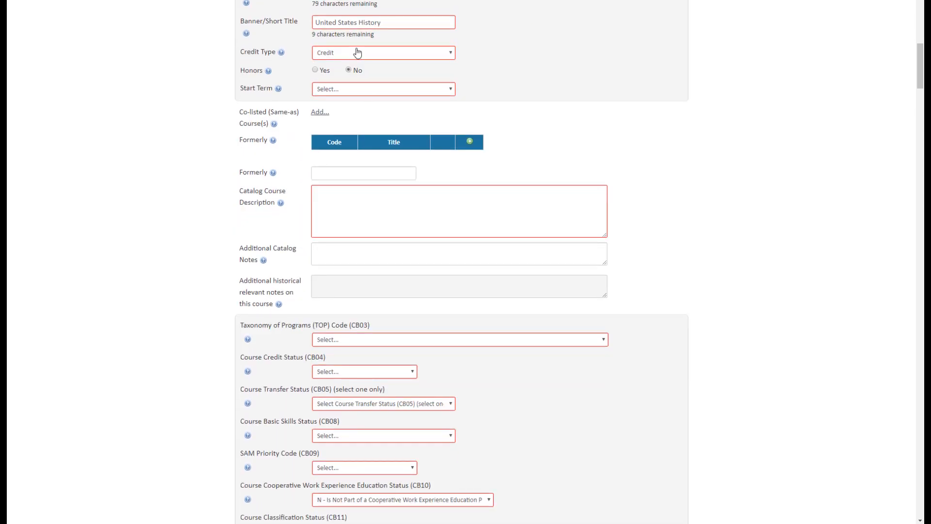
left_click(359, 54)
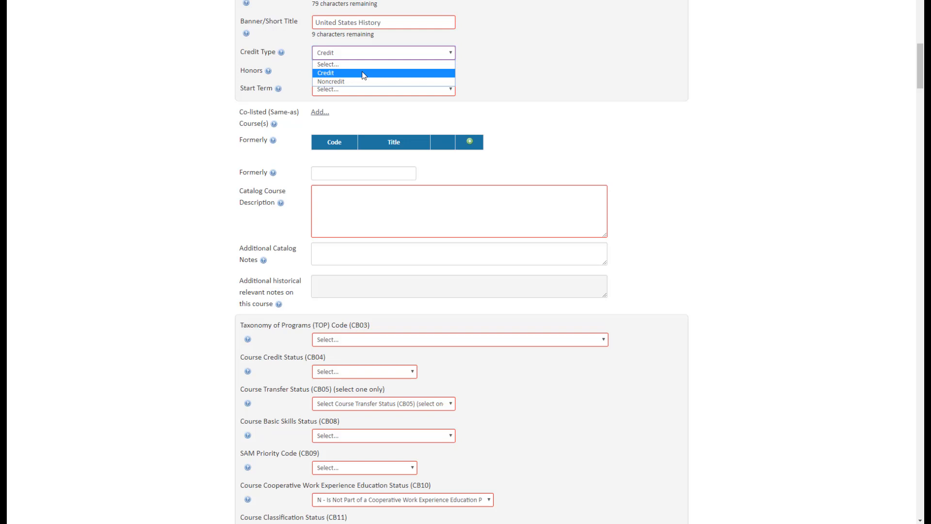
left_click(363, 74)
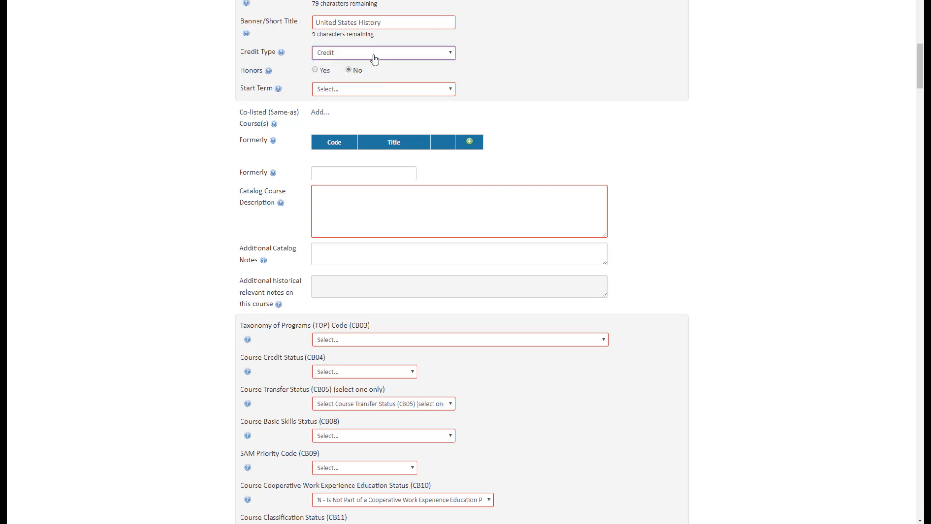
left_click(375, 58)
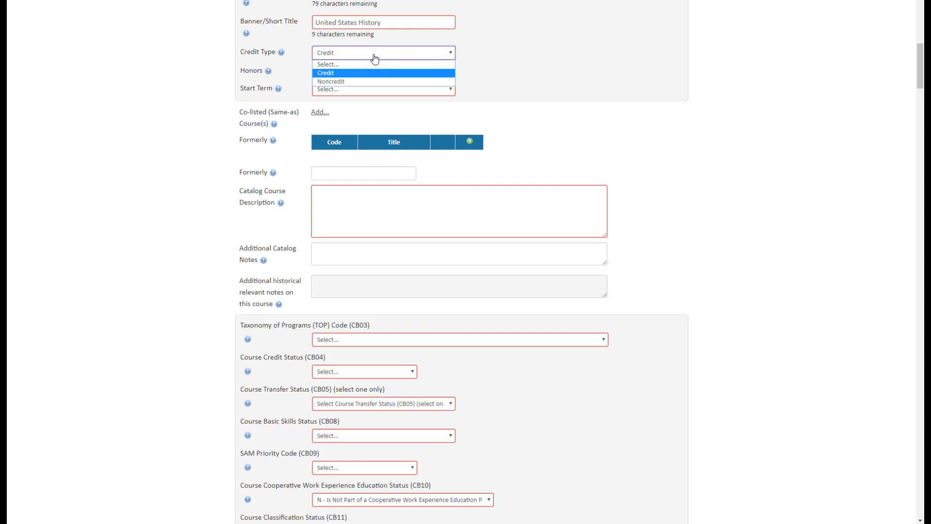
left_click(375, 58)
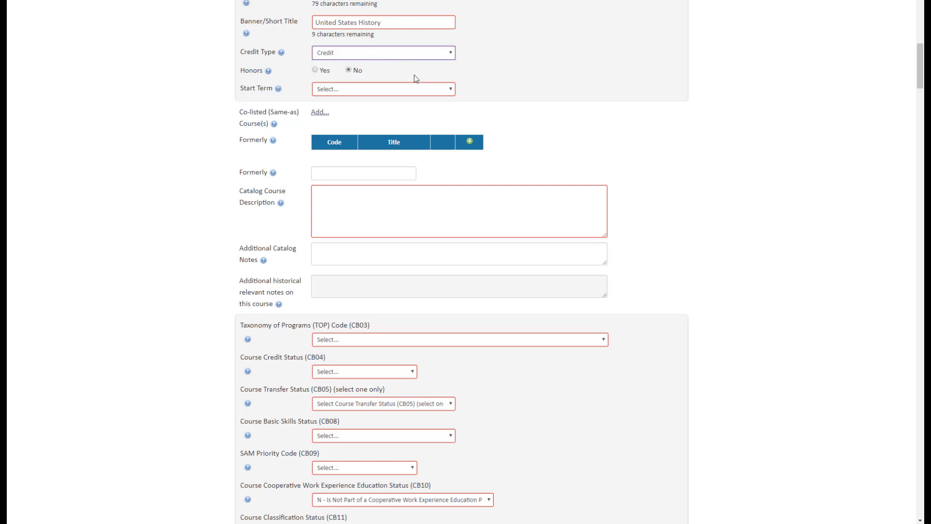
Keep the Honors option at No and set the start term to Fall 2021.
left_click(511, 161)
left_click(315, 70)
left_click(429, 94)
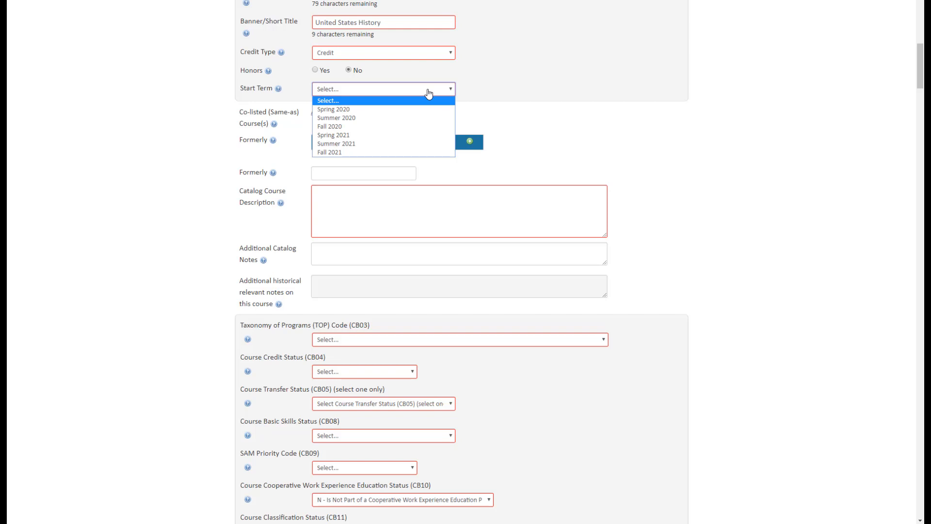
left_click(374, 152)
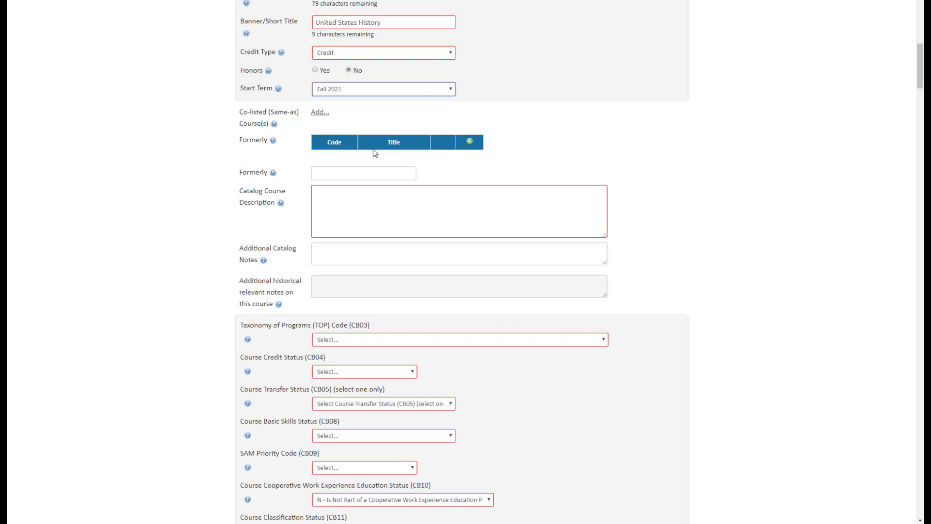